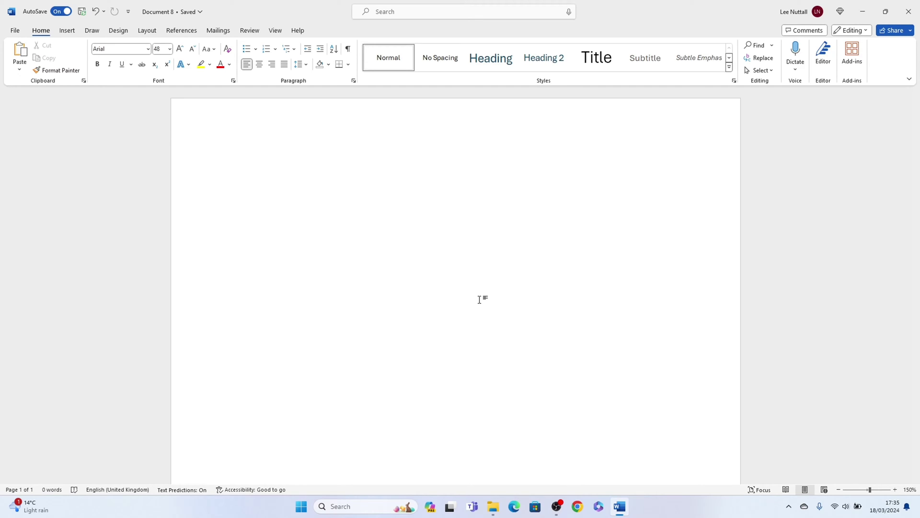
Open Word's stock icon library from the Insert ribbon
click(66, 31)
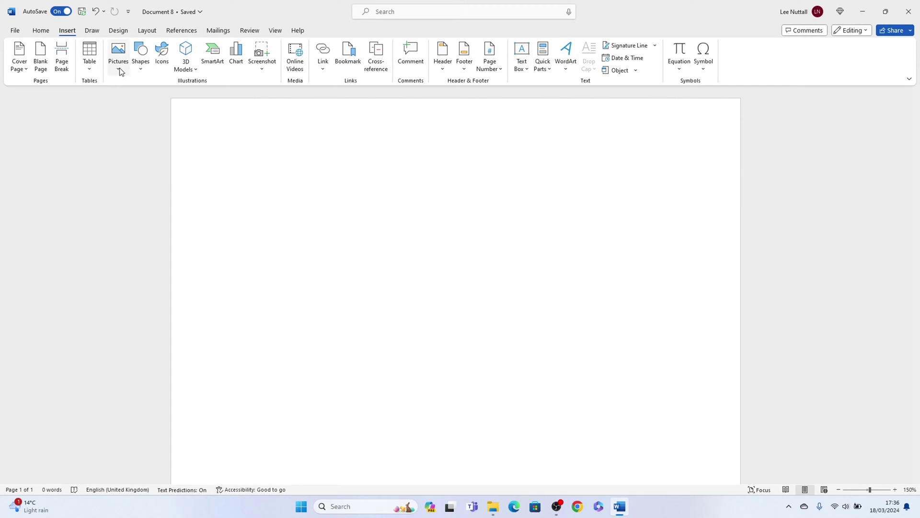
click(162, 66)
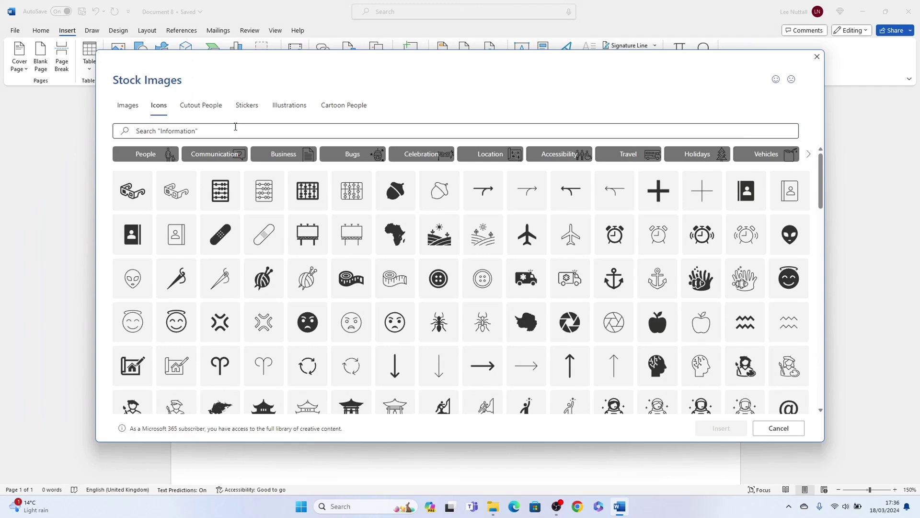
text(Lo)
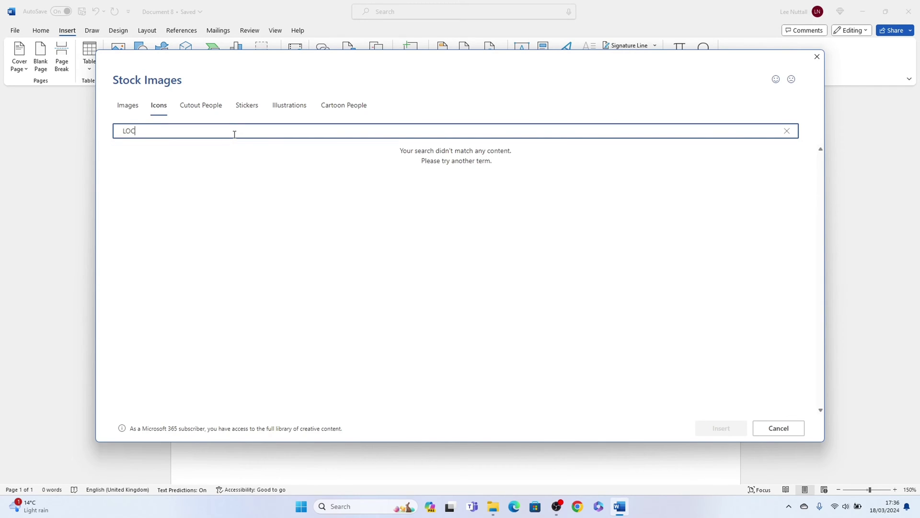
text(N)
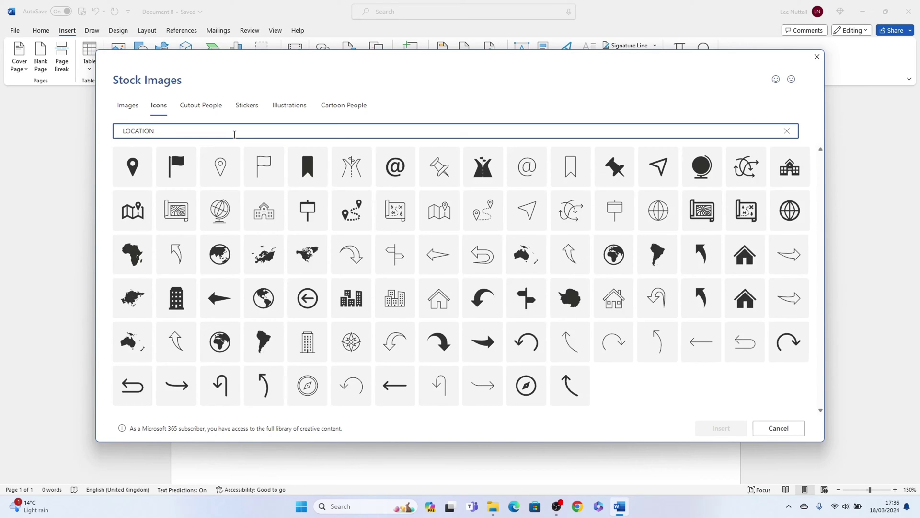
Select the location pin and map-with-pin icons and insert both onto the page
click(146, 168)
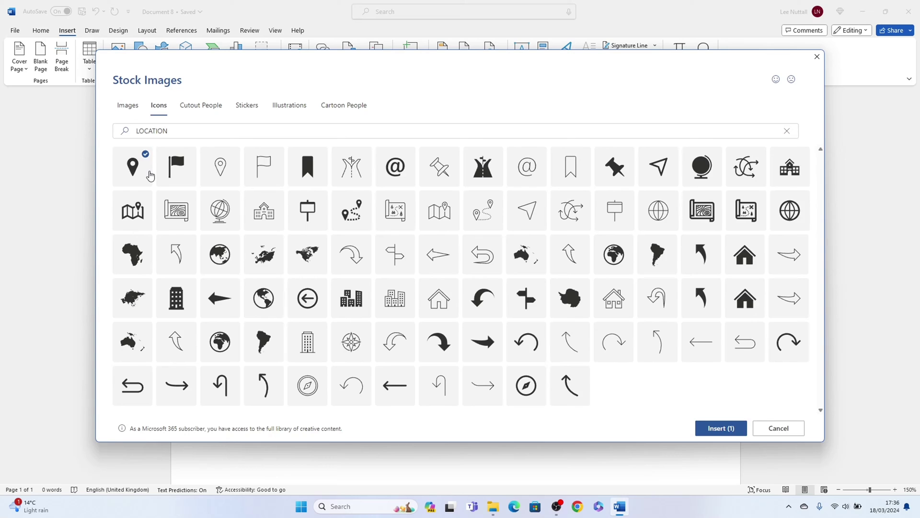
click(144, 208)
click(708, 431)
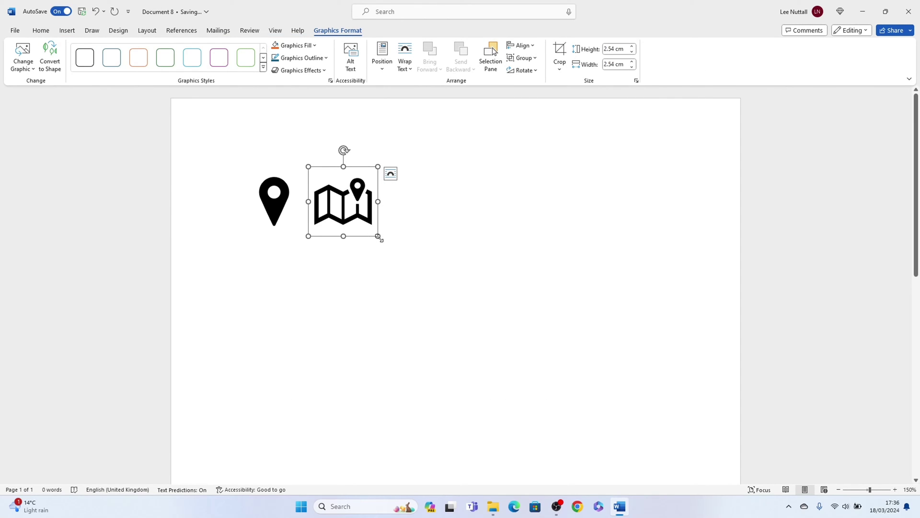
Enlarge the map-with-pin and location pin icons by dragging their corner handles
mouse_move(379, 236)
mouse_down()
mouse_move(413, 290)
mouse_move(396, 273)
mouse_move(401, 258)
mouse_up()
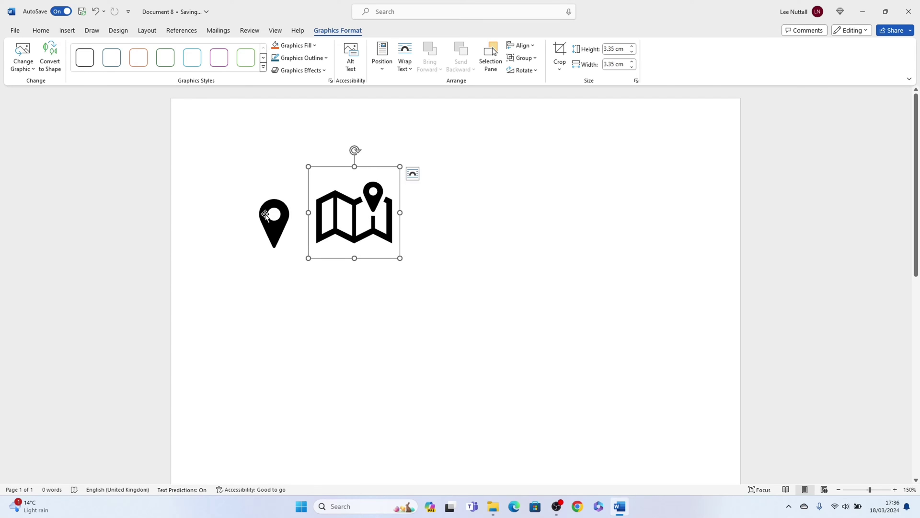
click(265, 214)
mouse_move(311, 259)
mouse_down()
mouse_move(395, 318)
mouse_move(342, 269)
mouse_up()
Set the map-with-pin icon's text wrapping to In Front of Text
click(365, 233)
click(432, 241)
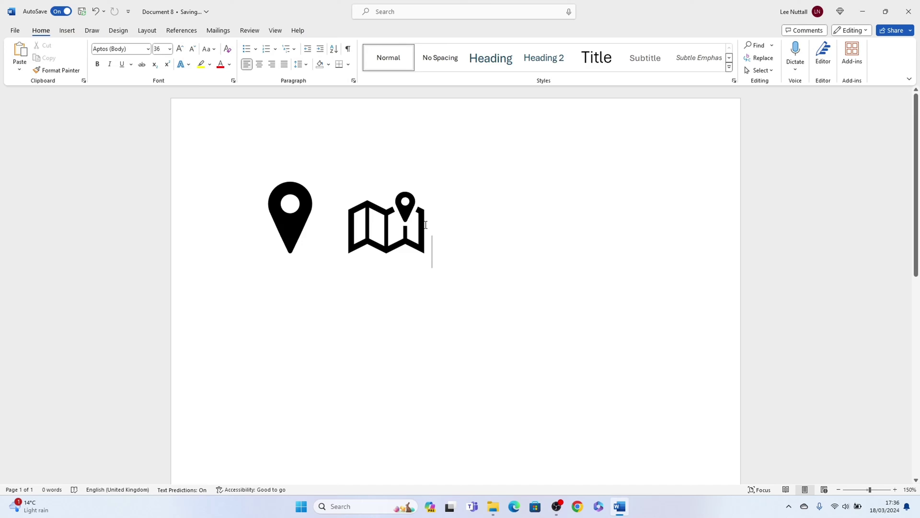
click(422, 224)
right_click(423, 223)
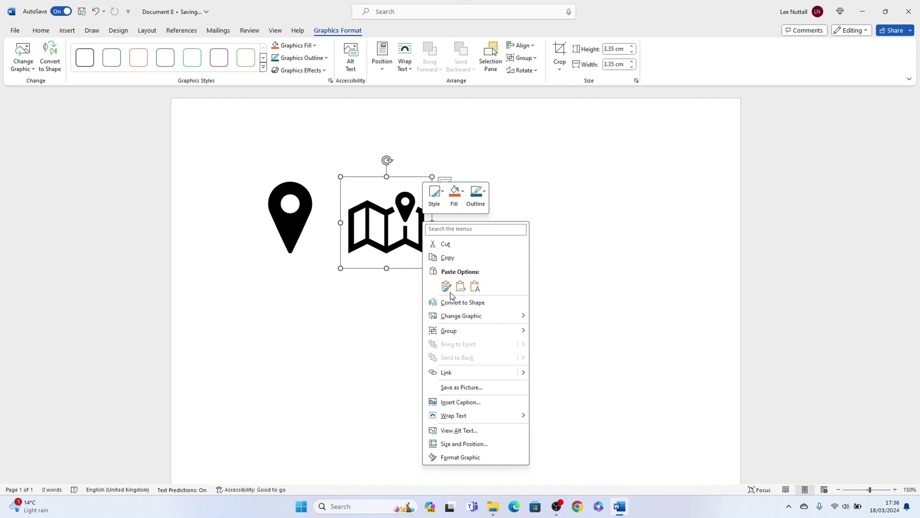
mouse_move(453, 416)
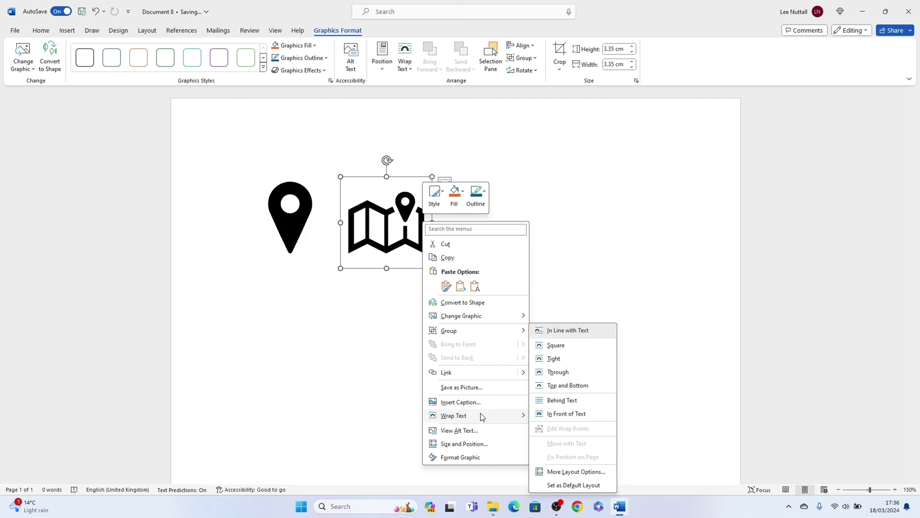
click(547, 415)
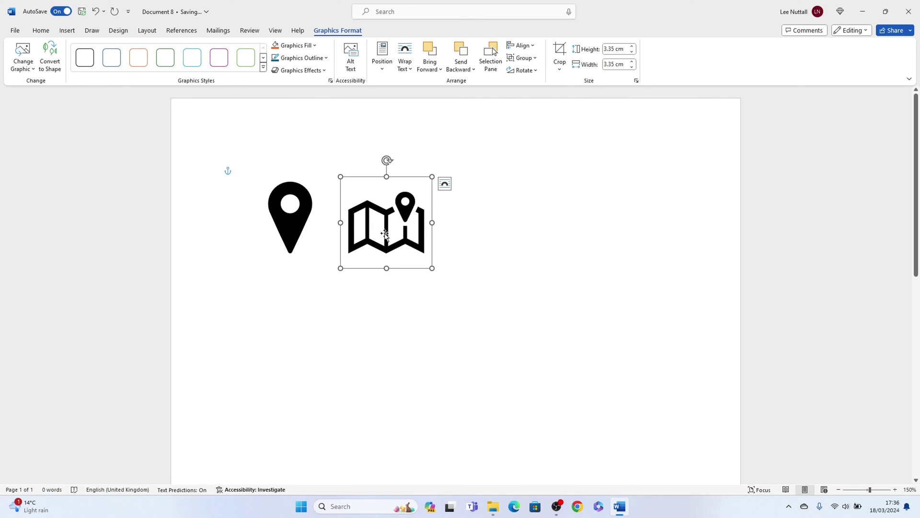
Drag the map icon to sit right of the location pin, slightly lower
mouse_move(389, 234)
mouse_down()
mouse_move(457, 375)
mouse_move(612, 398)
mouse_move(669, 395)
mouse_up()
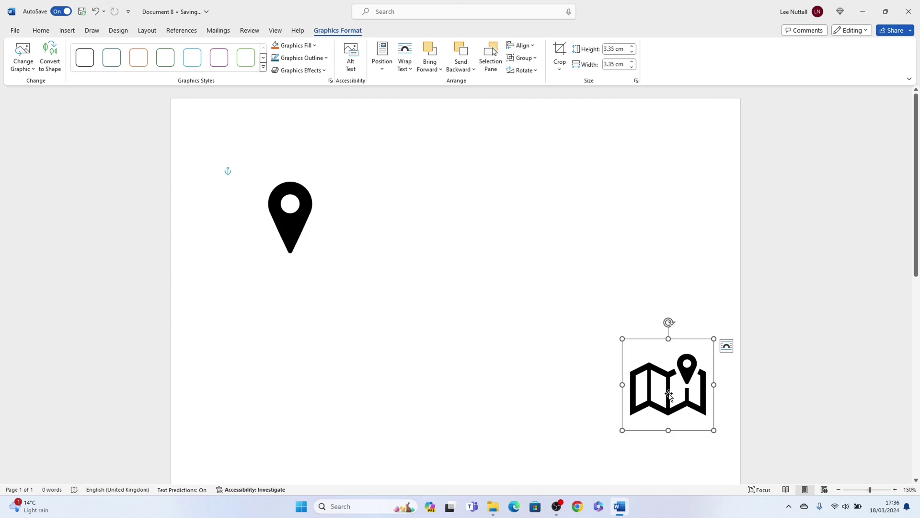
drag(670, 394, 424, 251)
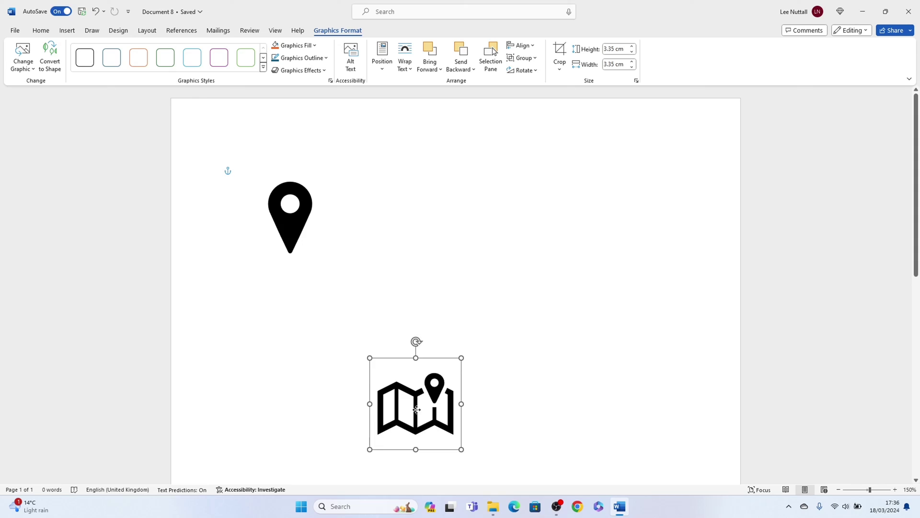